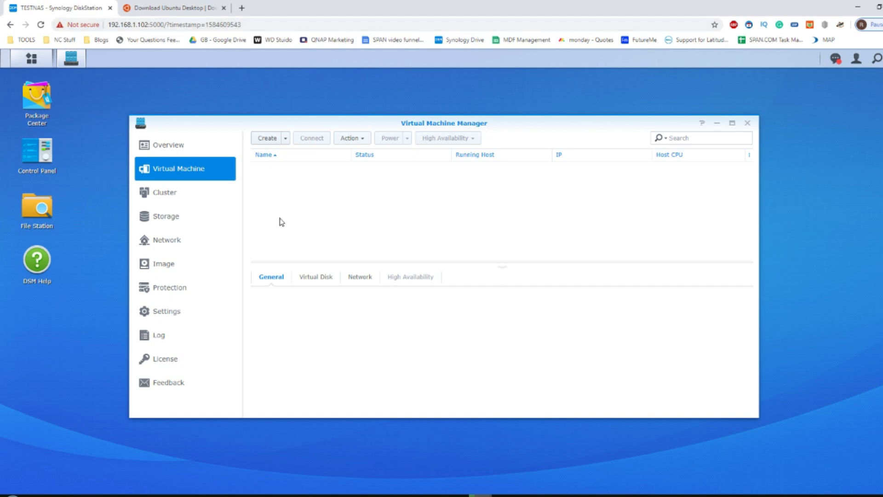
Download the Ubuntu 18.04.4 LTS desktop image from ubuntu.com, then return to the TESTNAS DiskStation tab.
left_click(174, 6)
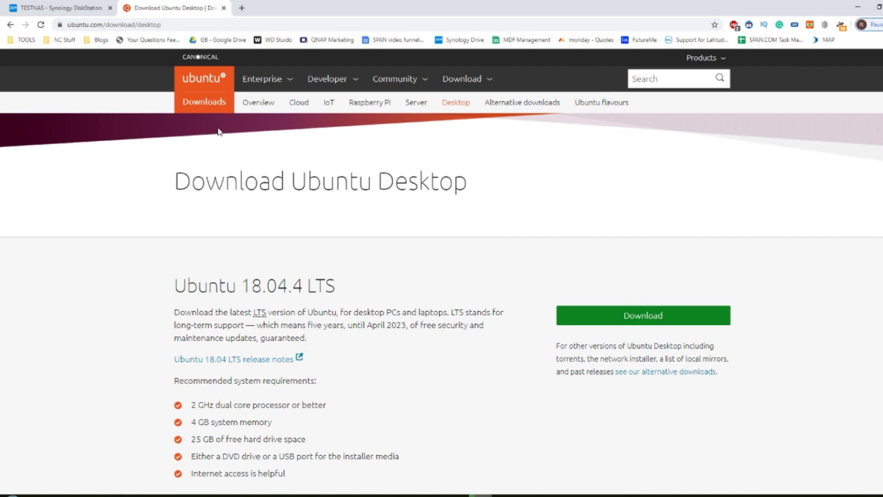
scroll(219, 132, "down", 5)
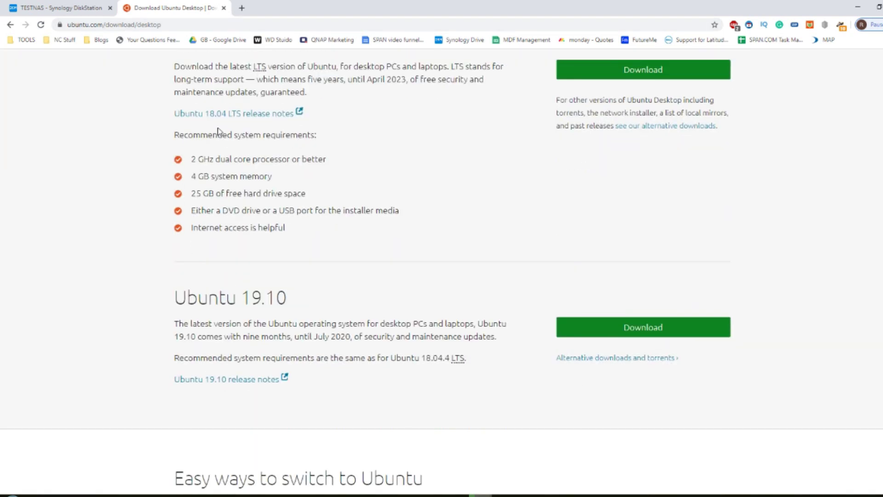
scroll(256, 153, "up", 5)
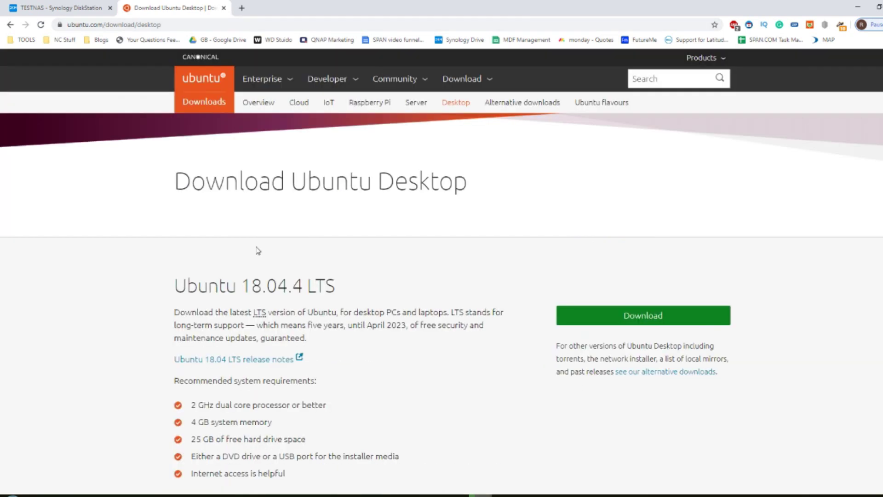
scroll(277, 257, "down", 10)
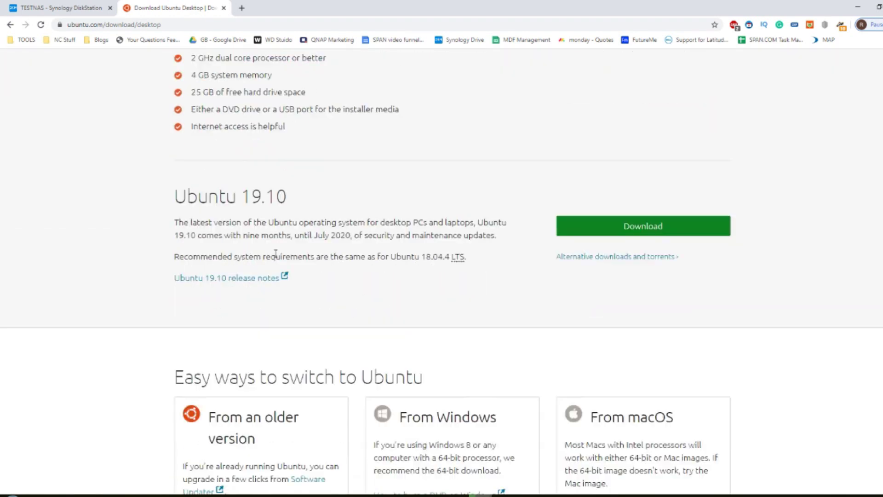
scroll(275, 254, "up", 4)
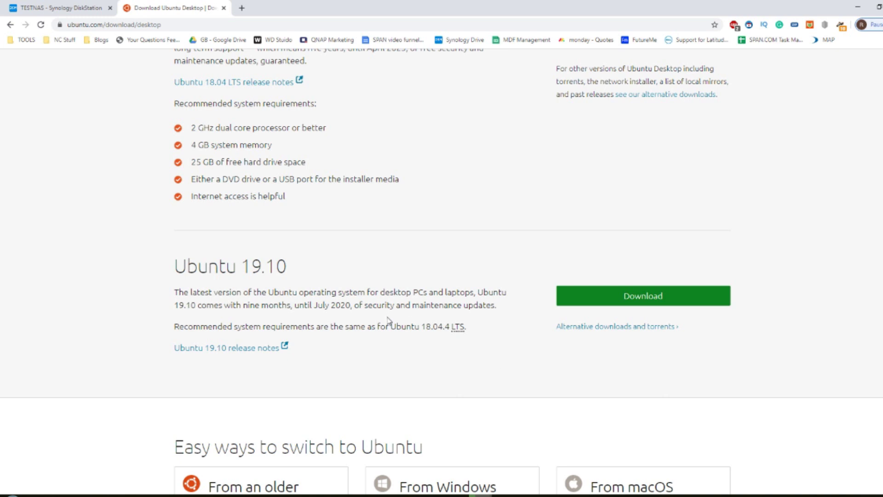
left_click_drag(421, 326, 444, 327)
scroll(445, 327, "up", 6)
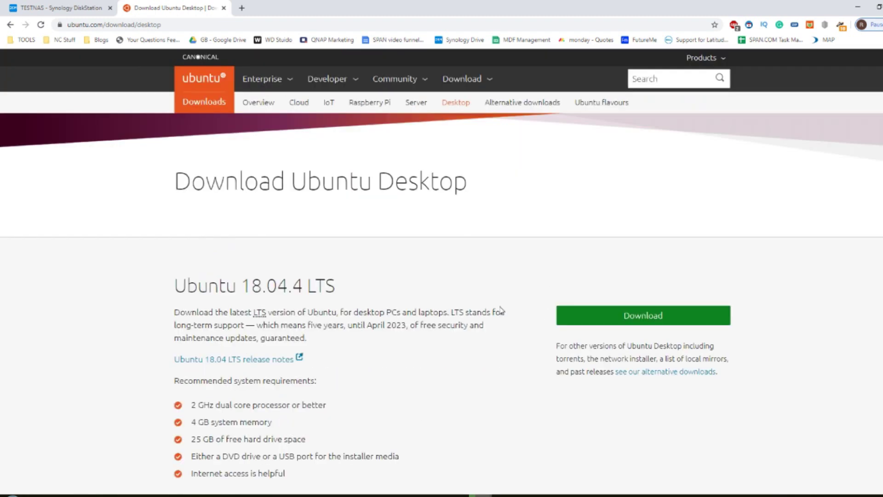
left_click(630, 320)
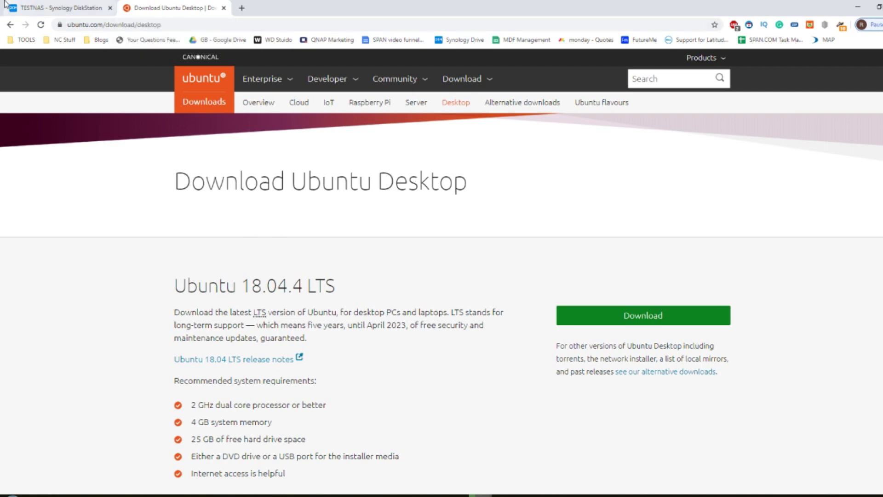
left_click(51, 6)
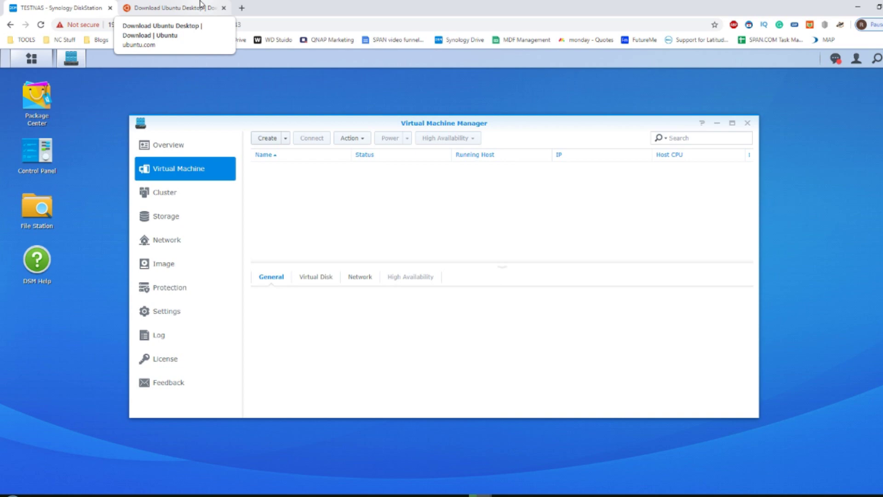
left_click(200, 4)
scroll(316, 361, "down", 2)
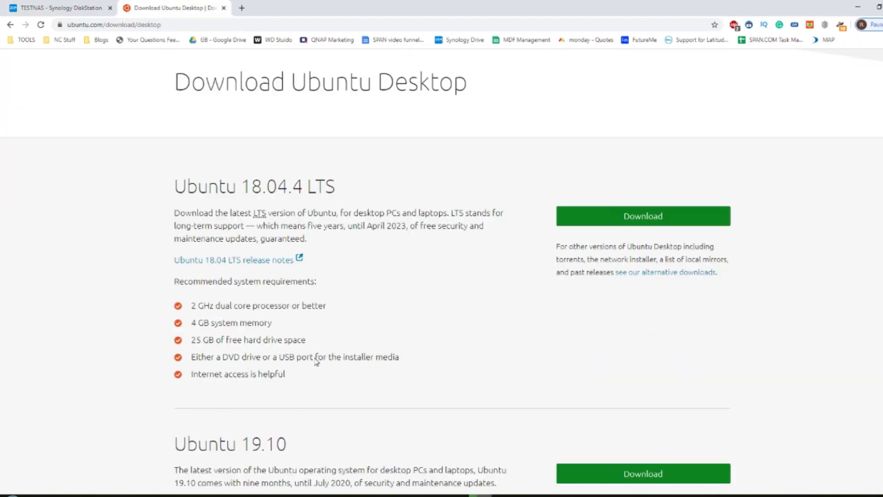
left_click_drag(192, 311, 240, 312)
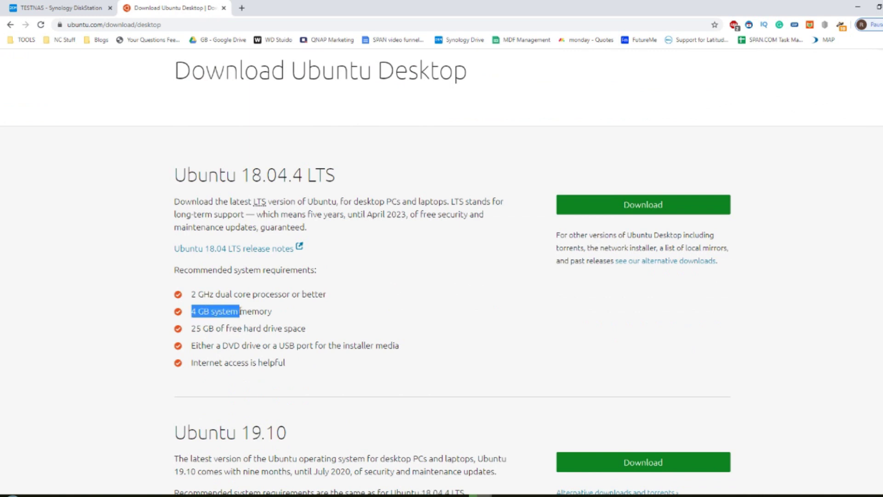
left_click(239, 312)
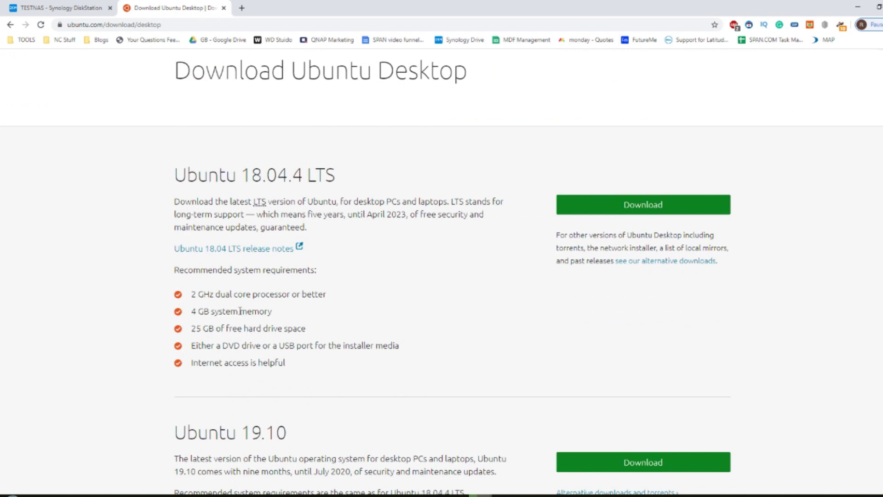
left_click(68, 5)
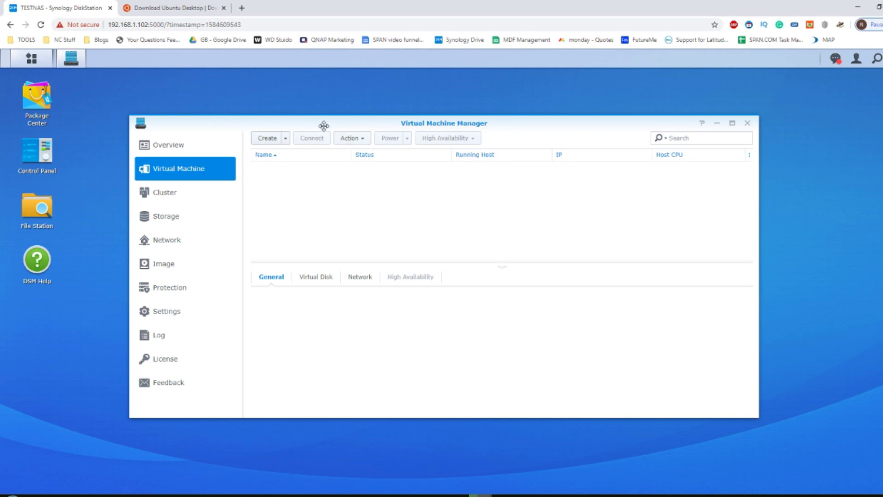
Nudge the Virtual Machine Manager window up-left and bring up Package Center.
left_click_drag(324, 125, 308, 120)
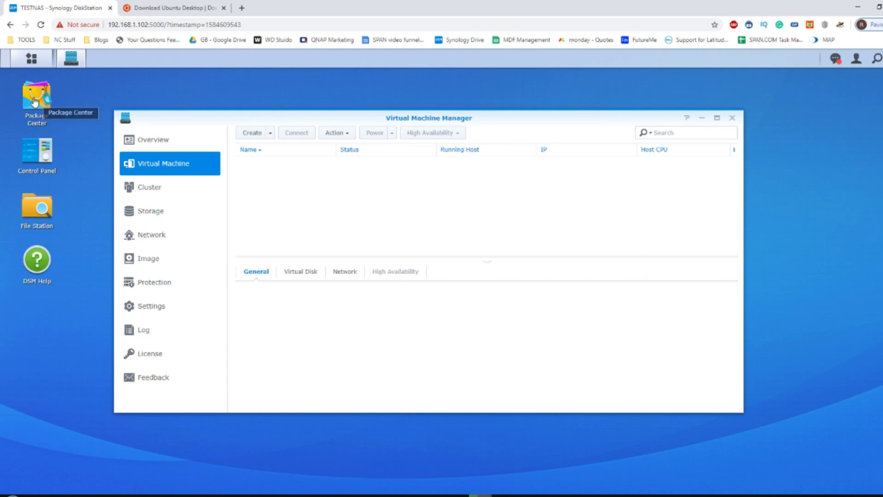
left_click(36, 112)
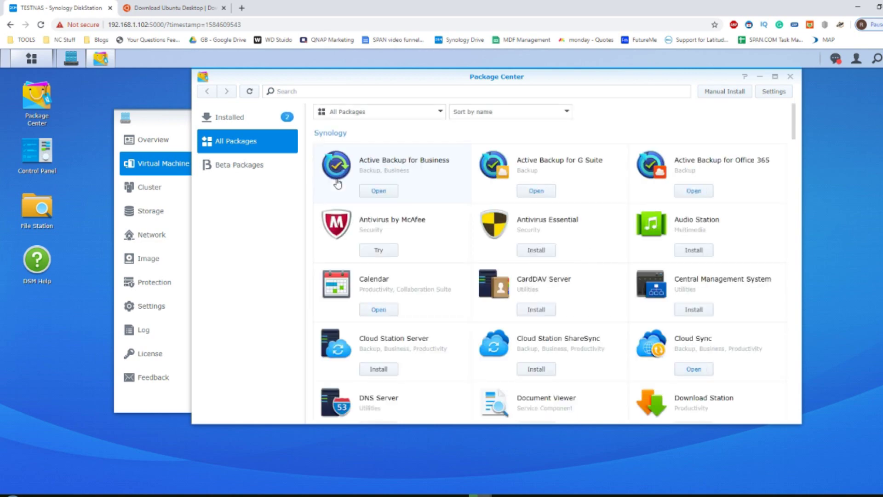
left_click(248, 171)
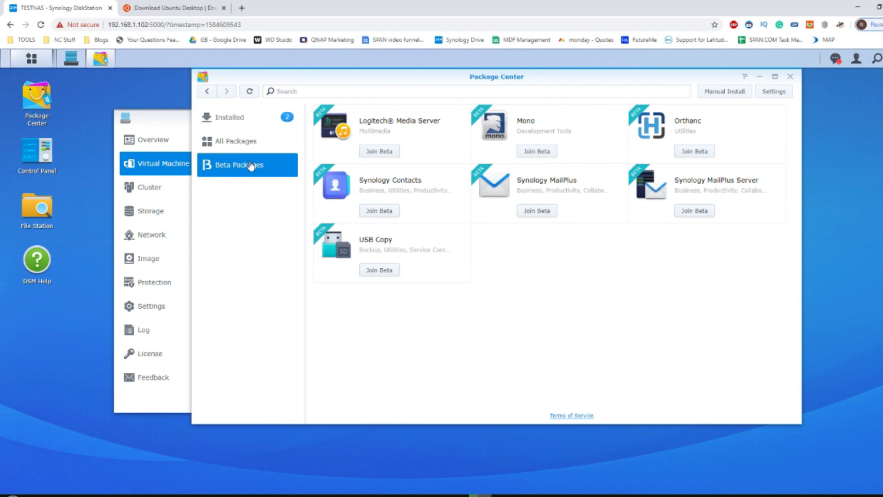
left_click(243, 144)
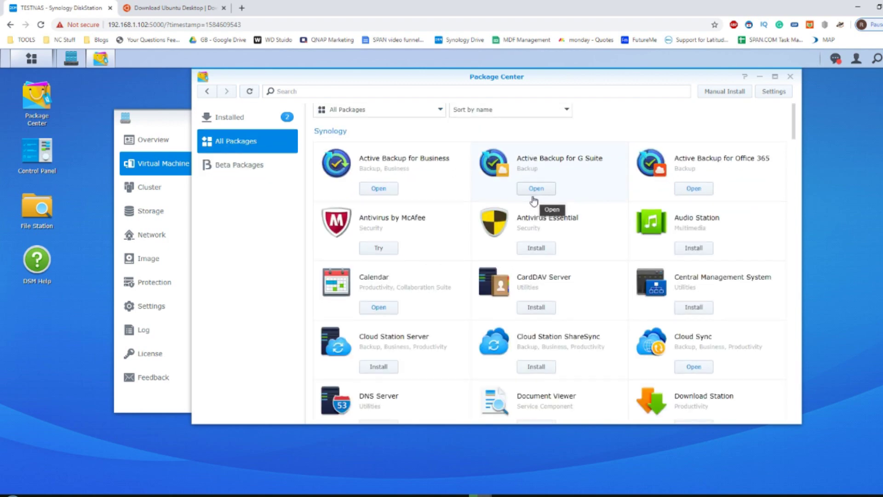
scroll(534, 200, "down", 3)
scroll(534, 200, "down", 13)
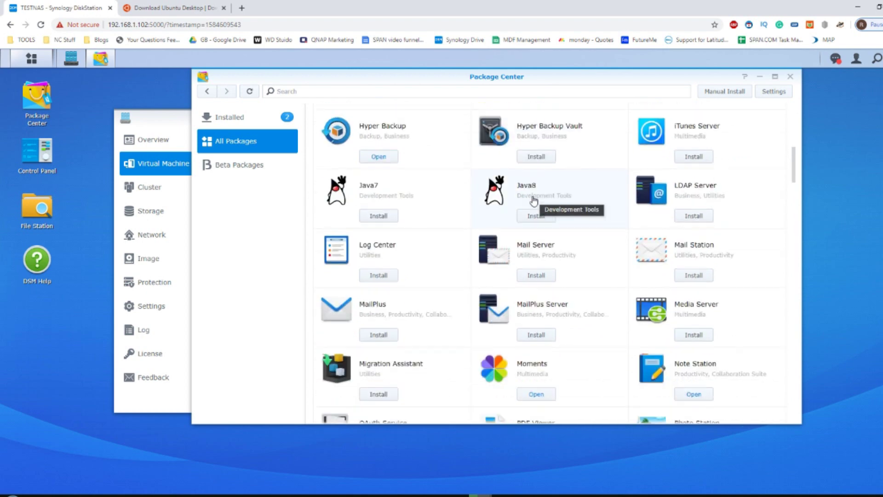
scroll(534, 201, "down", 7)
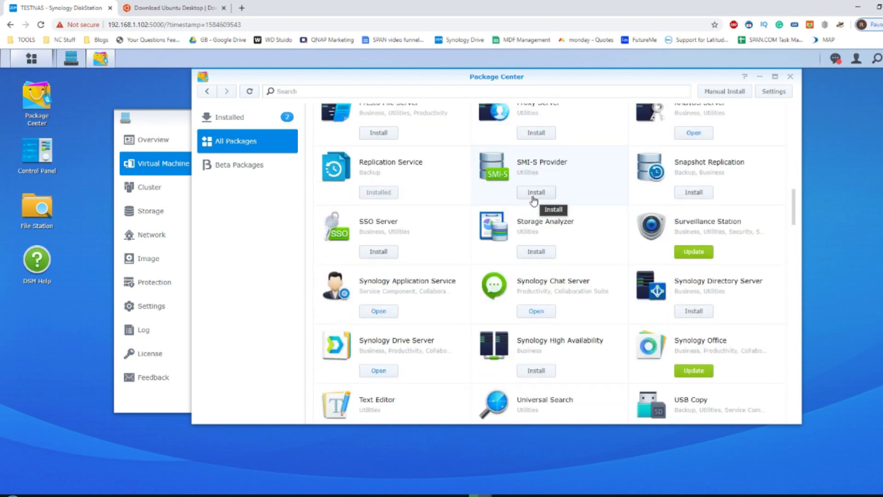
scroll(534, 201, "down", 1)
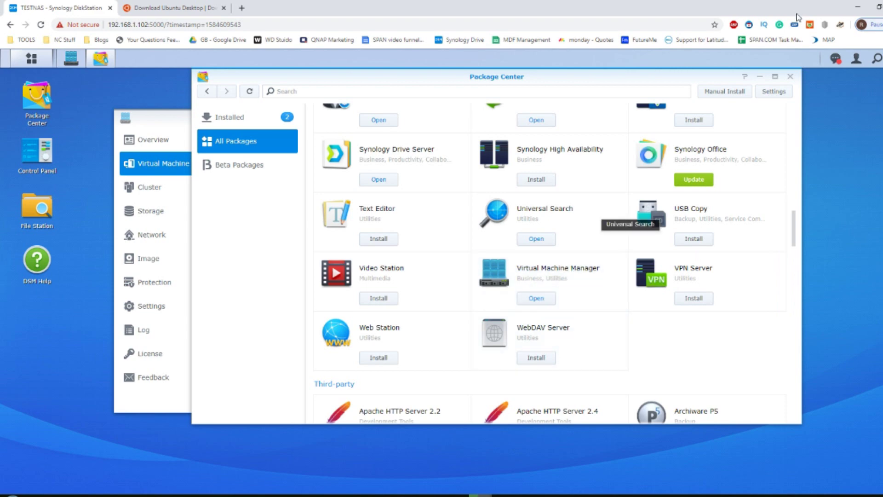
left_click(790, 76)
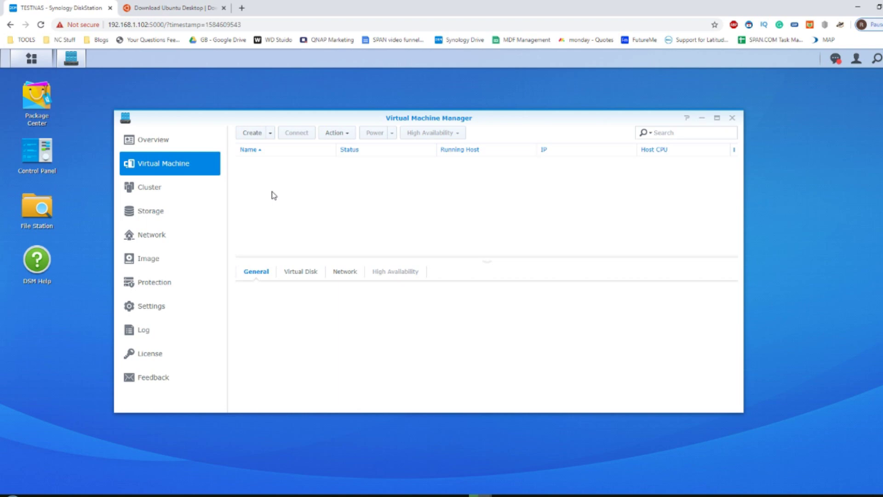
Start a new Linux virtual machine and widen the RAID Type column on the TESTNAS storage list.
left_click(251, 133)
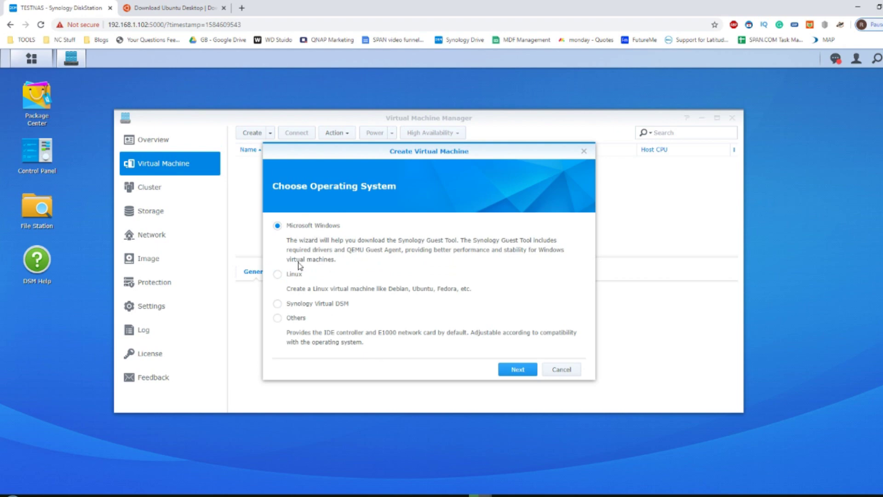
left_click(277, 275)
left_click(519, 370)
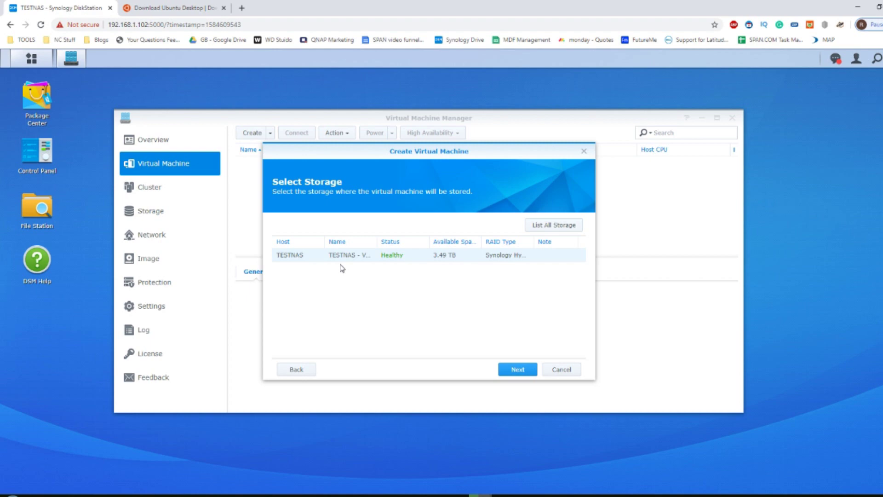
left_click_drag(534, 241, 568, 241)
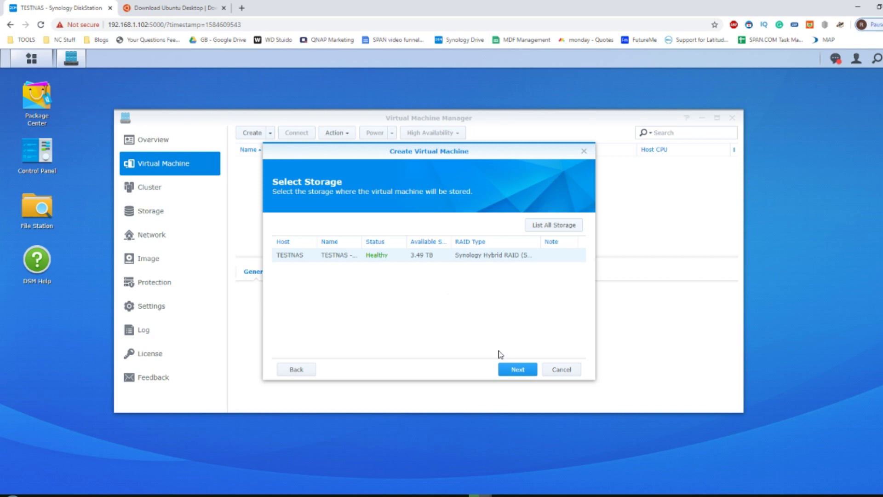
Name the virtual machine 'UBUNTU 18' and give it 2 CPUs.
left_click(523, 369)
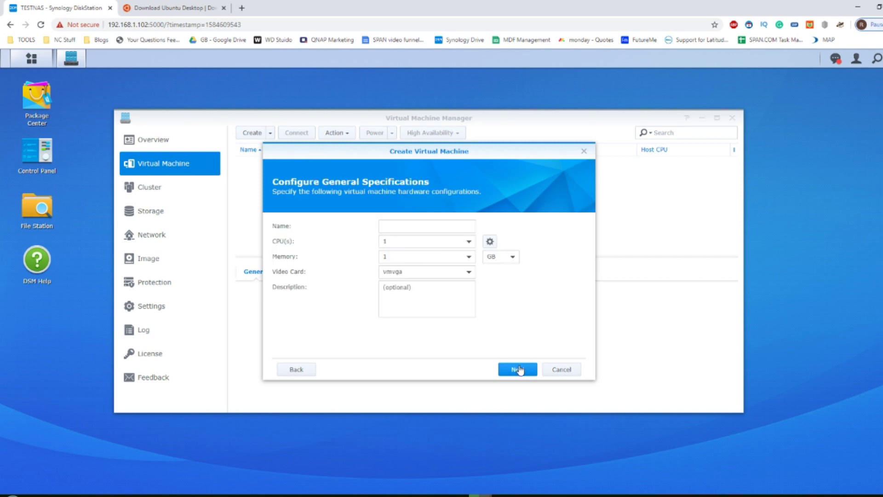
left_click(421, 227)
type("UBUNTU 1")
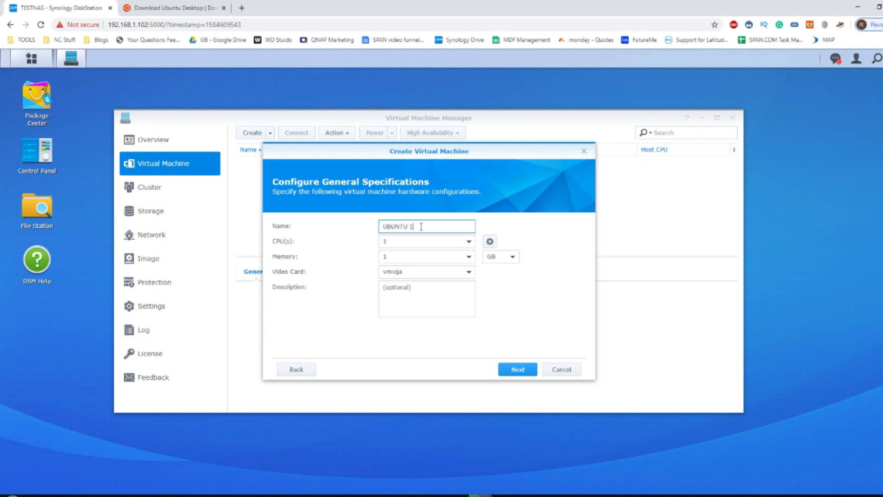
type("8")
left_click(418, 242)
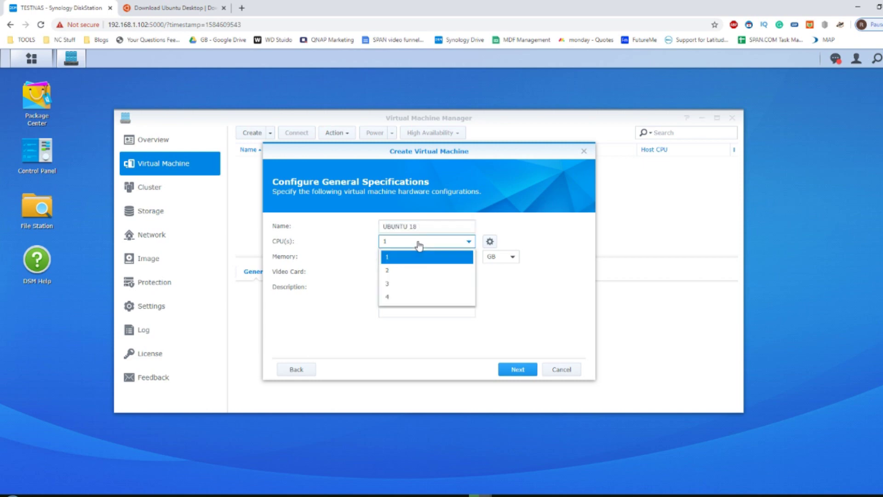
left_click(411, 275)
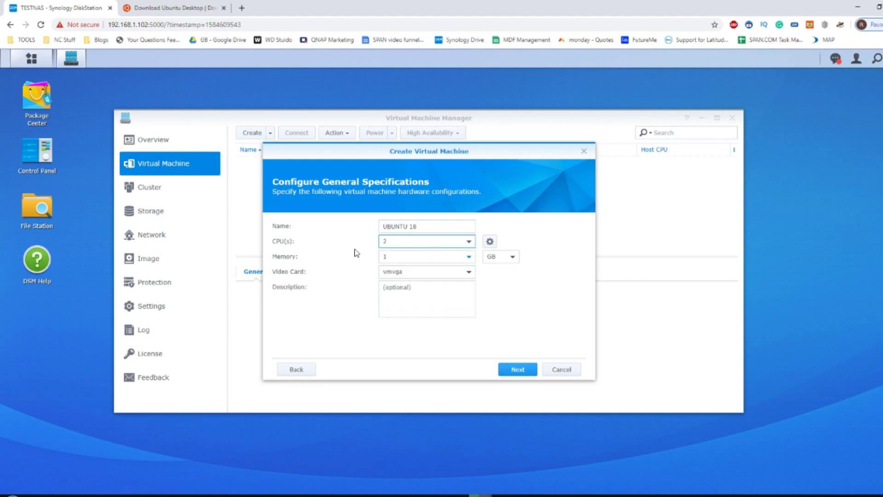
Set the machine's memory to 2 GB.
left_click(395, 255)
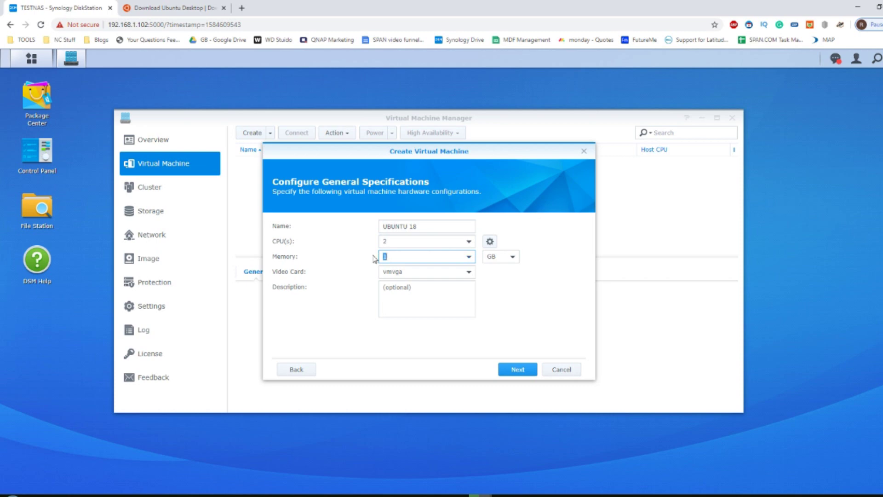
type("2")
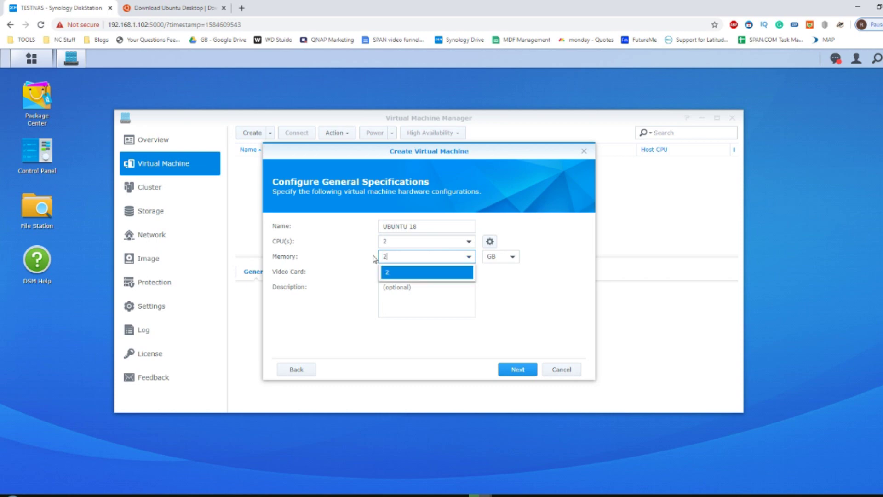
left_click(418, 275)
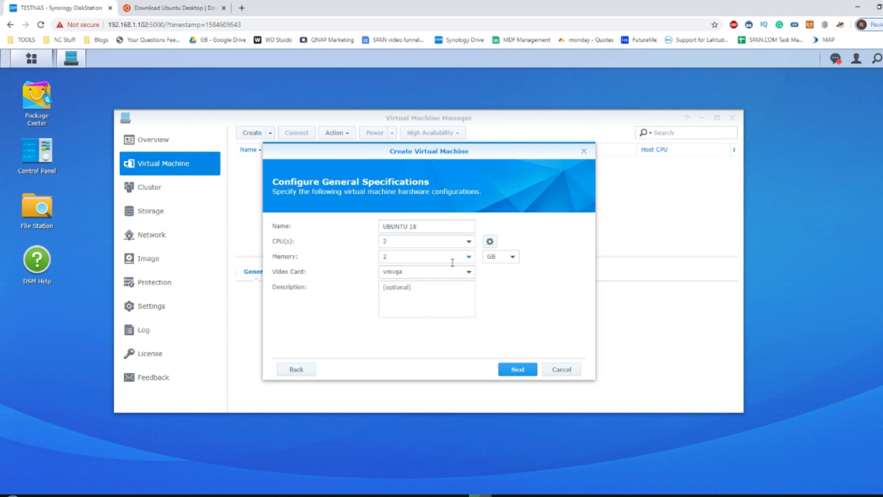
left_click(469, 257)
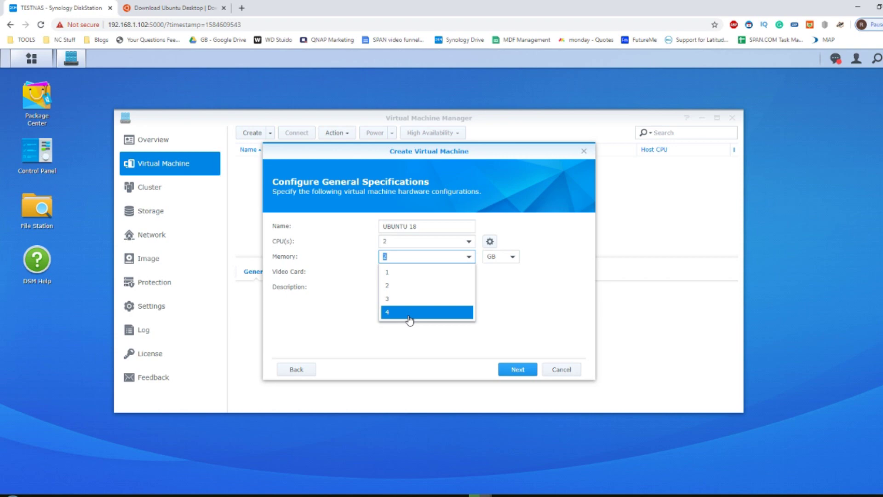
left_click(408, 286)
left_click(408, 288)
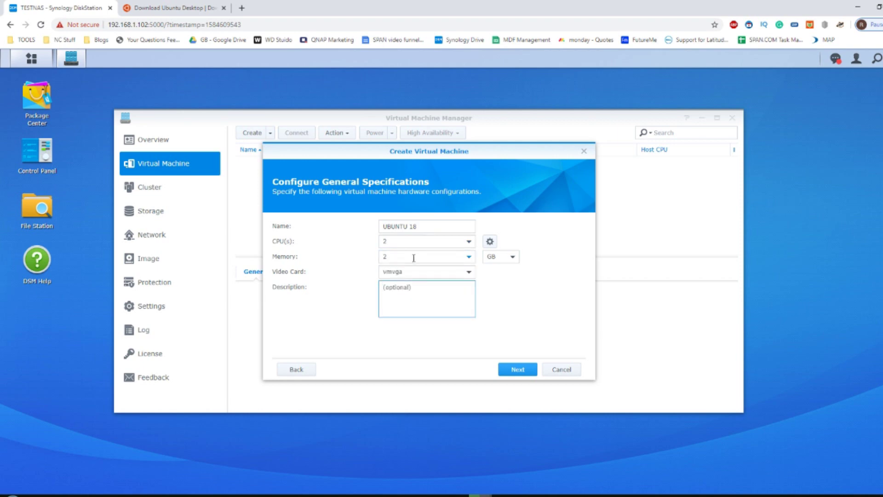
Keep vmvga as the video card and advance to the Storage step.
left_click(418, 273)
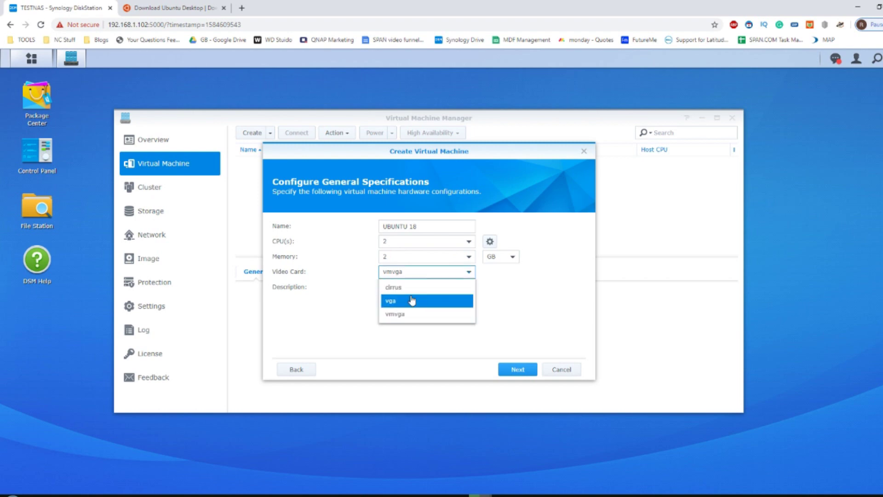
left_click(394, 314)
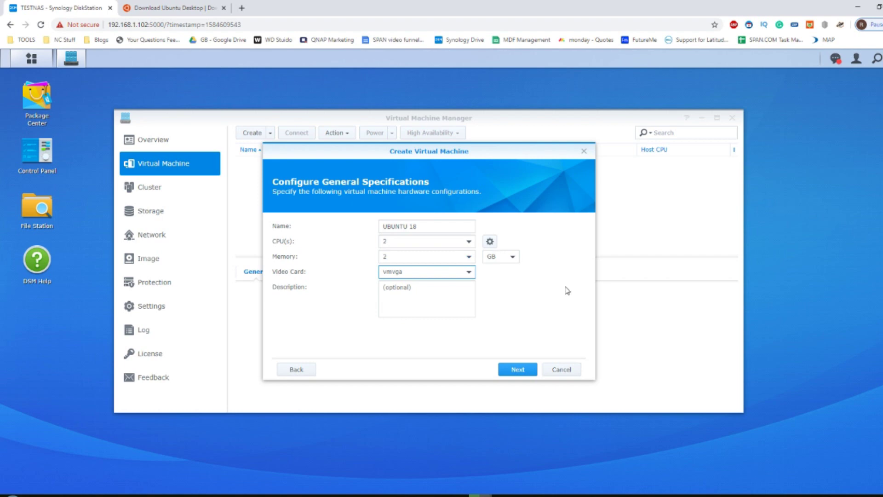
left_click(469, 272)
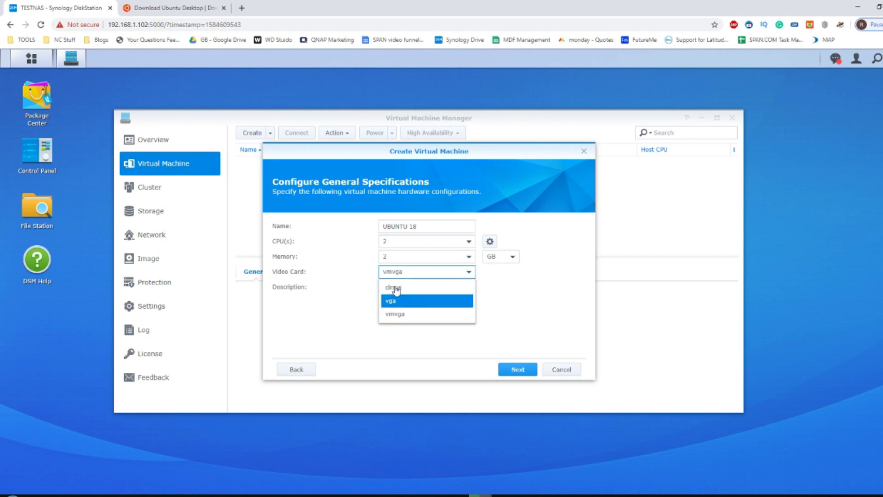
left_click(547, 308)
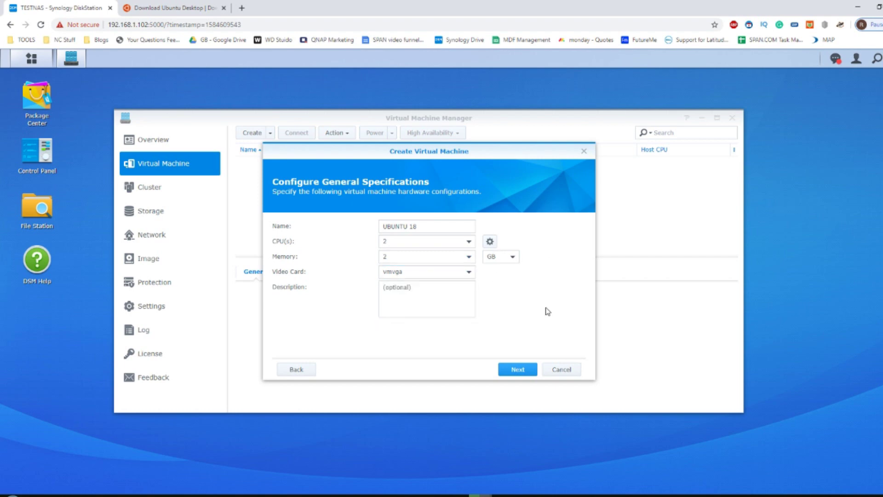
left_click(526, 371)
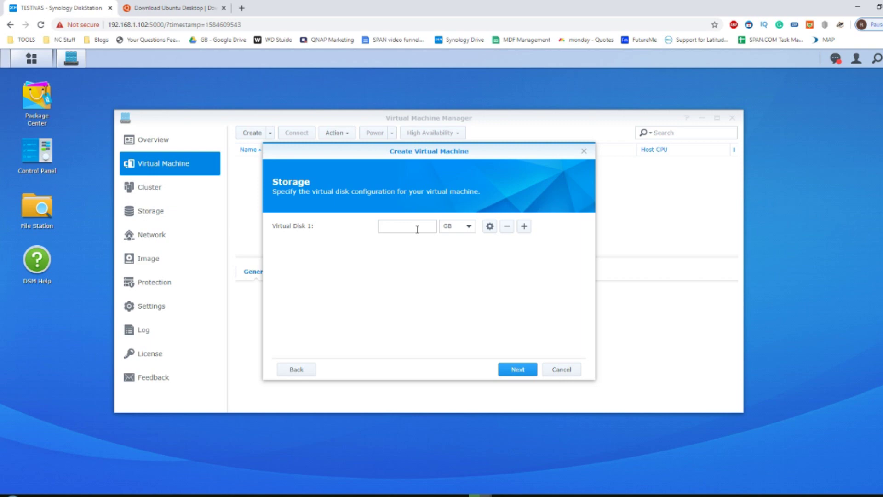
Size Virtual Disk 1 at 200 GB and advance to the network step.
left_click(417, 229)
type("200")
left_click(527, 368)
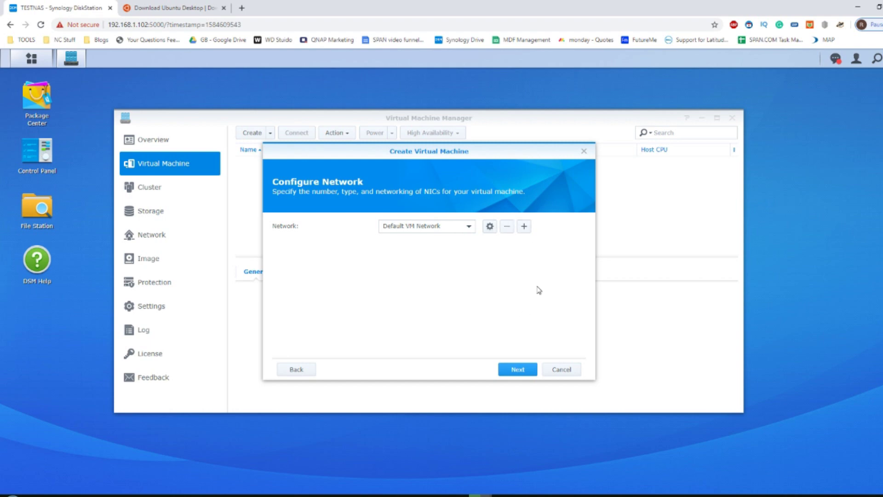
Keep Default VM Network and advance to Other Settings.
left_click(514, 370)
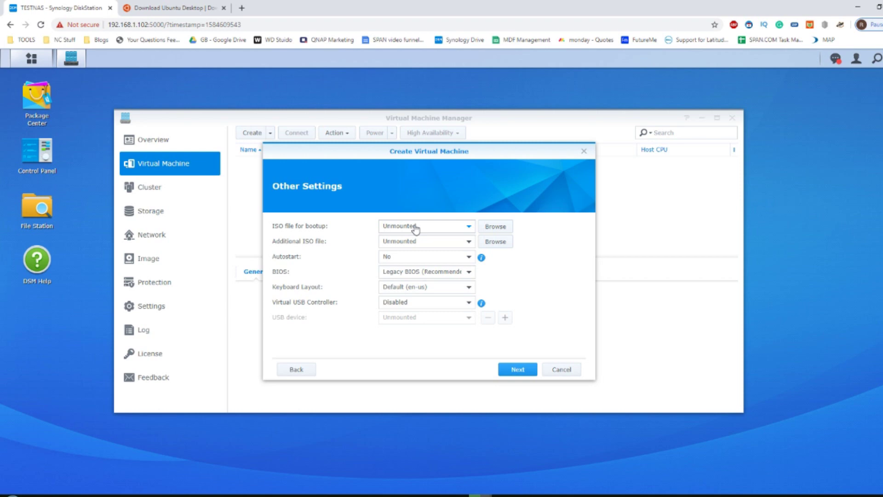
Choose the ubuntu-18.04.3 ISO in homes/admin as the bootup ISO file.
left_click(499, 228)
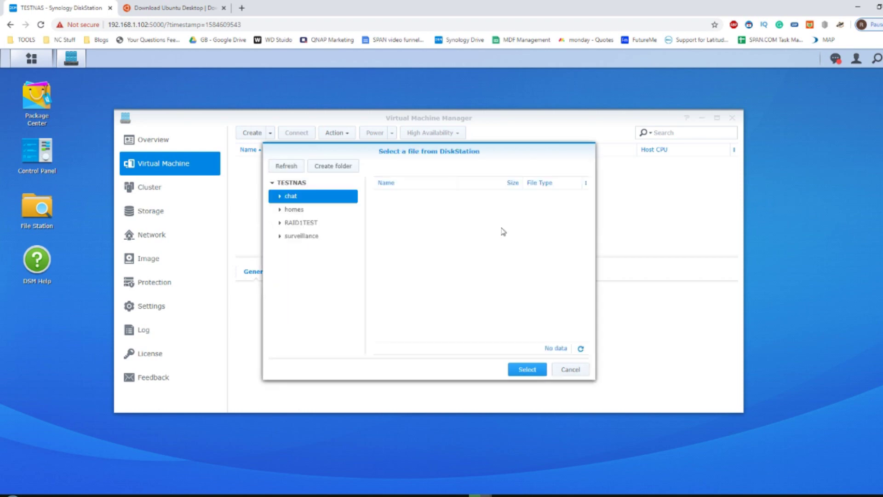
left_click(293, 209)
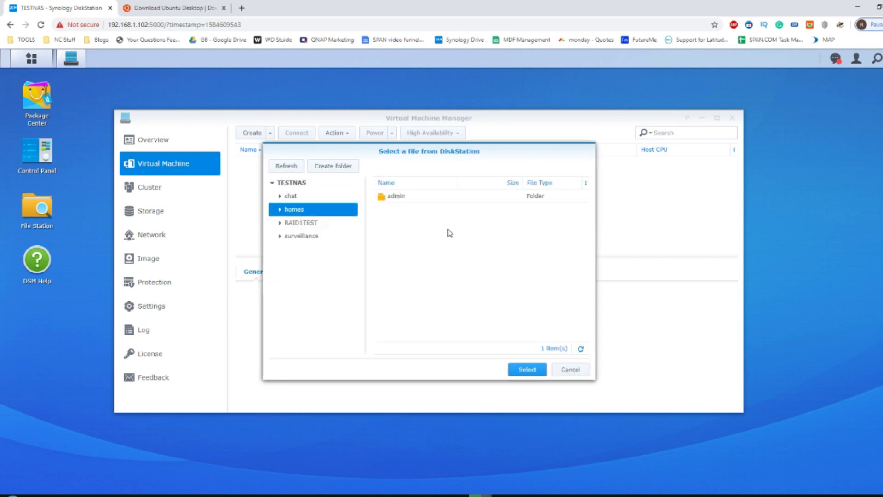
double_click(409, 199)
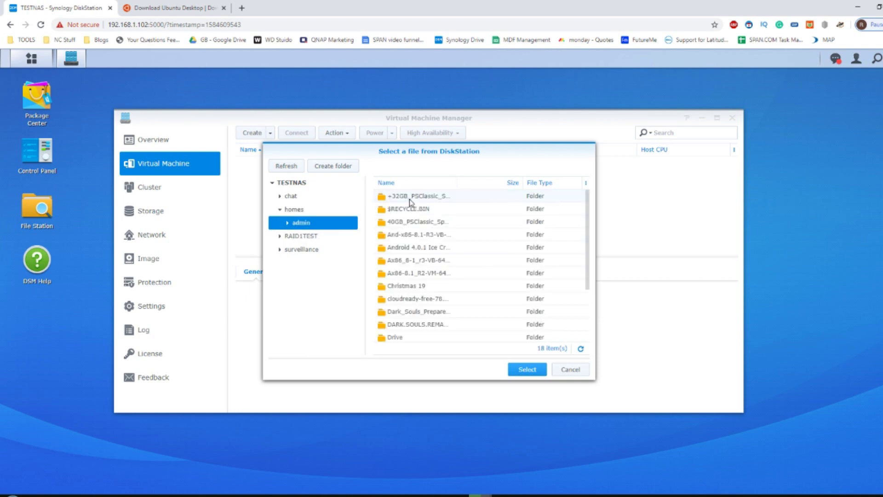
scroll(439, 312, "down", 3)
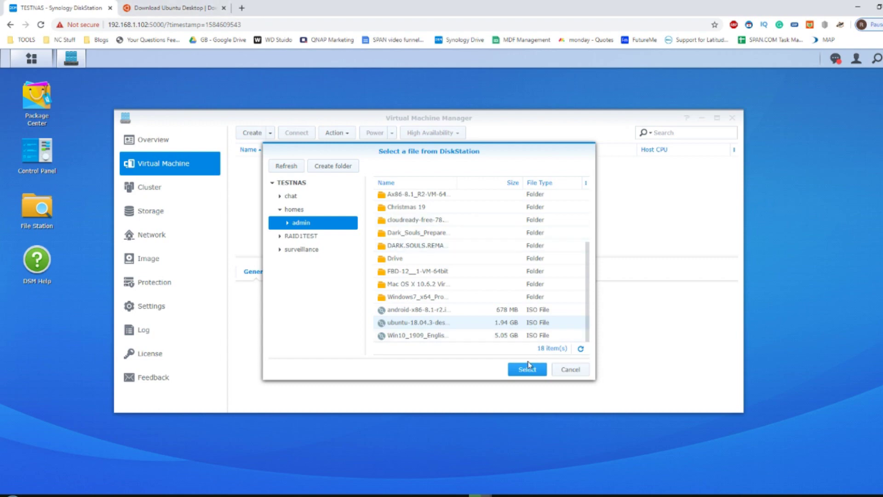
left_click(528, 370)
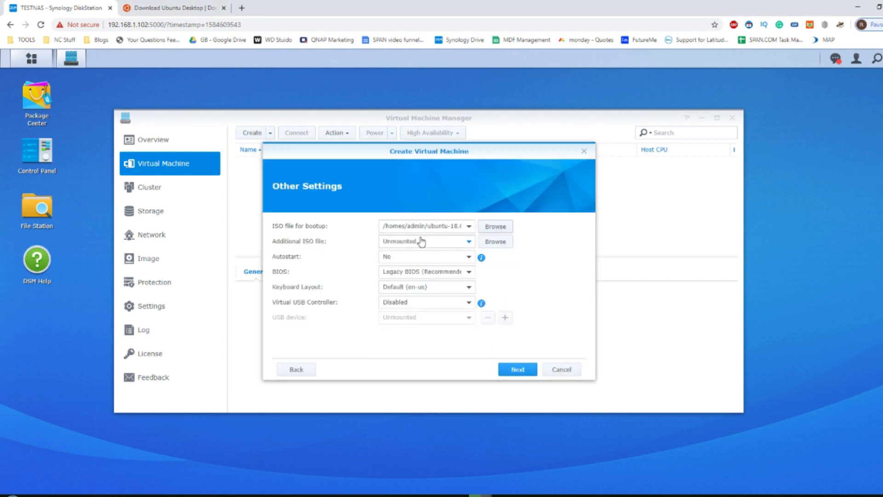
Leave the additional ISO unset, autostart at No, and firmware at Legacy BIOS.
left_click(392, 244)
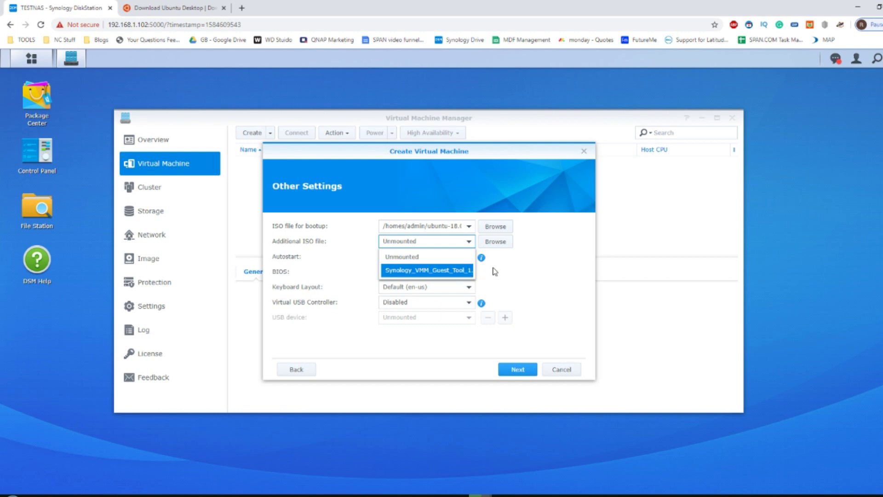
left_click(531, 269)
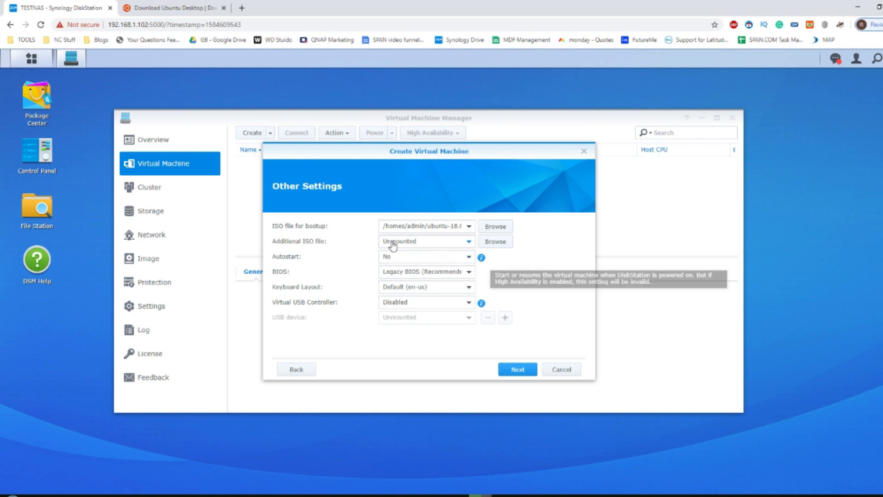
left_click(403, 259)
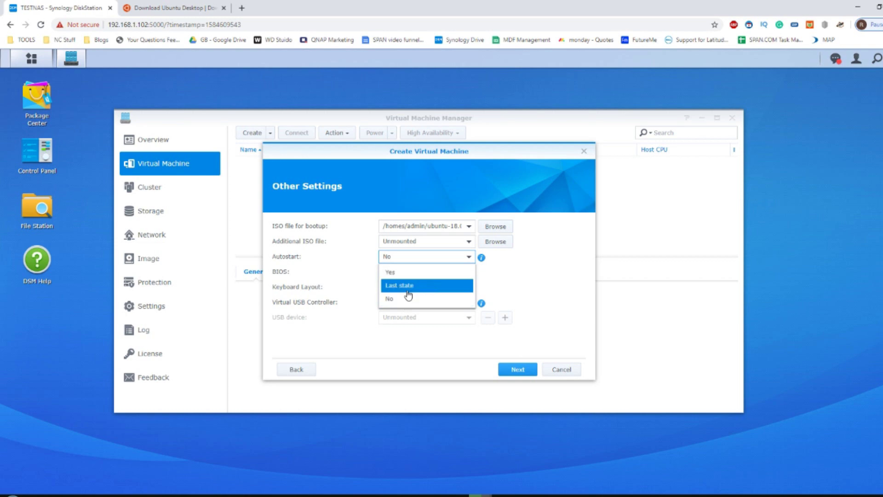
left_click(550, 298)
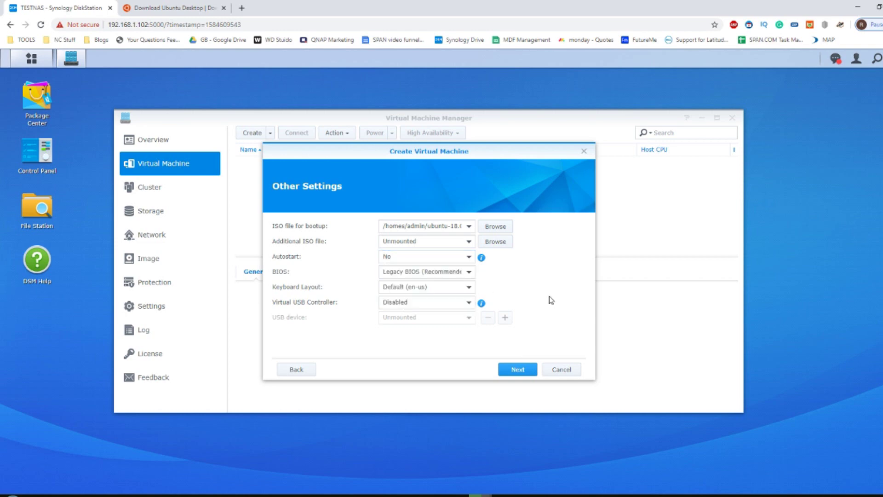
left_click(425, 273)
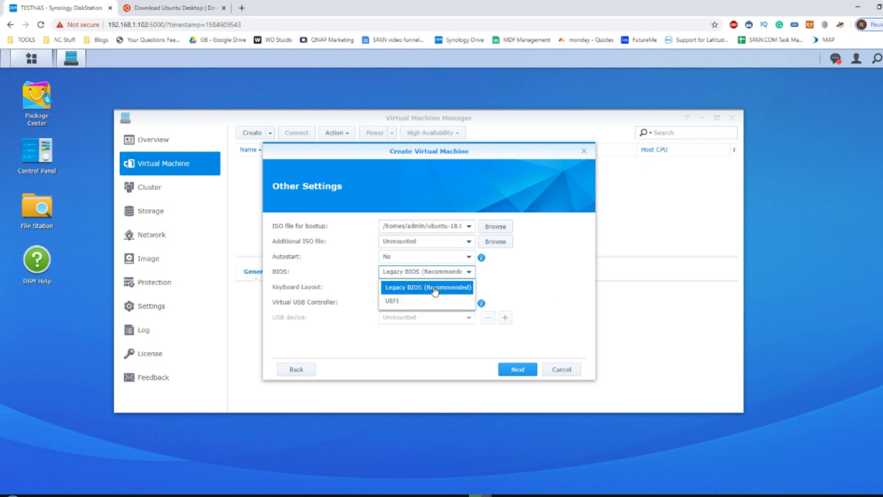
left_click(498, 288)
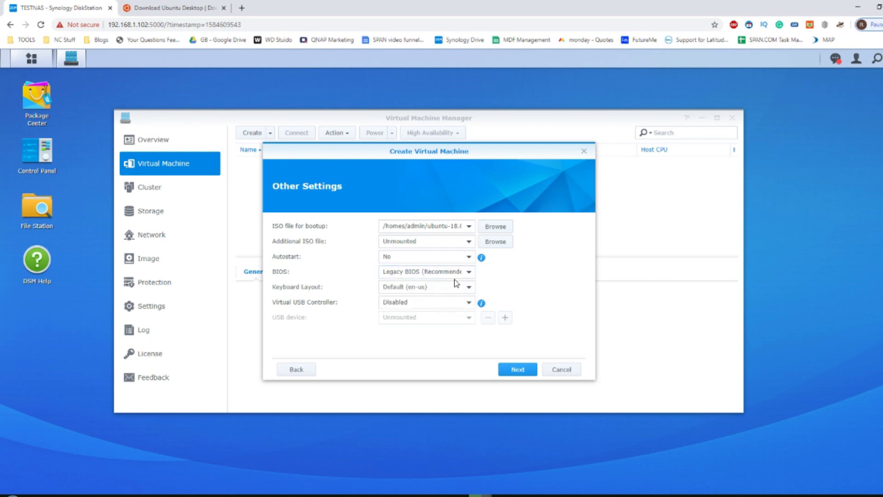
Keep the Default (en-us) keyboard layout and a disabled USB controller, then advance to permissions.
left_click(430, 288)
scroll(409, 343, "down", 1)
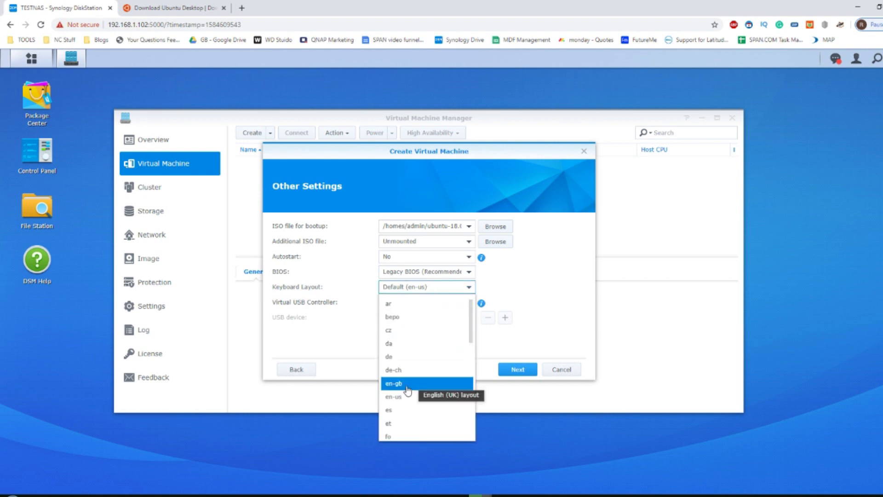
scroll(407, 390, "down", 1)
left_click(481, 303)
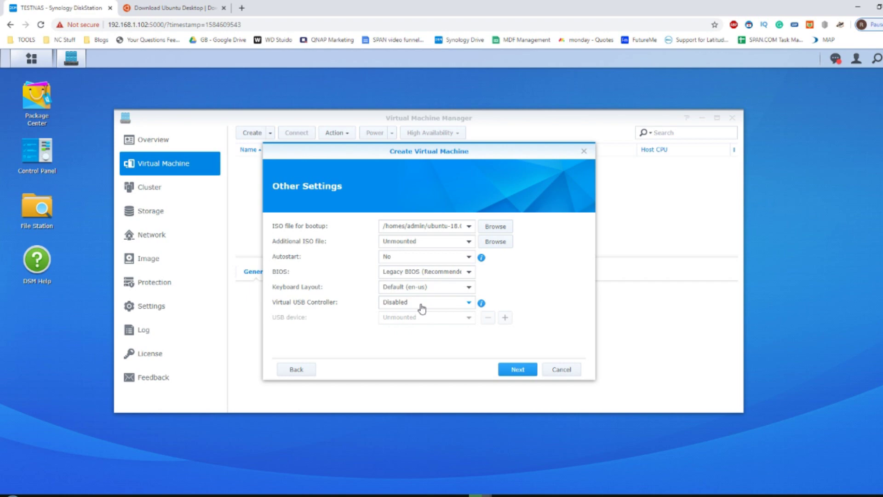
left_click(421, 305)
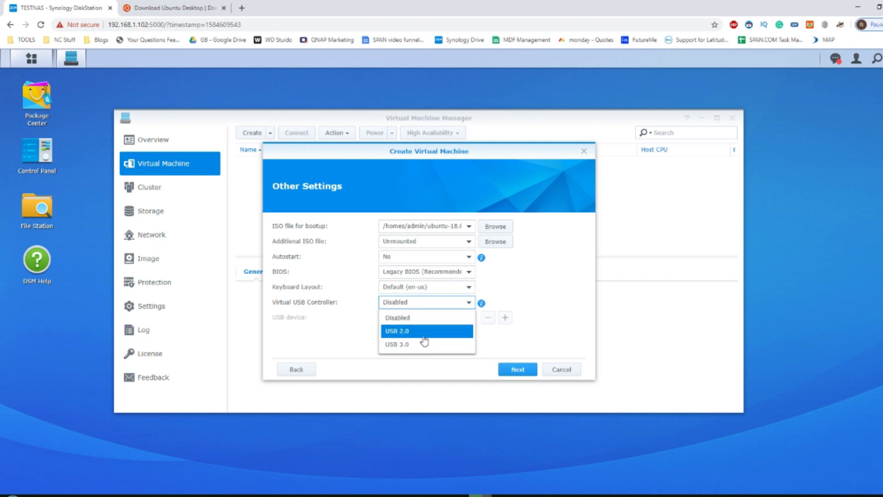
left_click(556, 316)
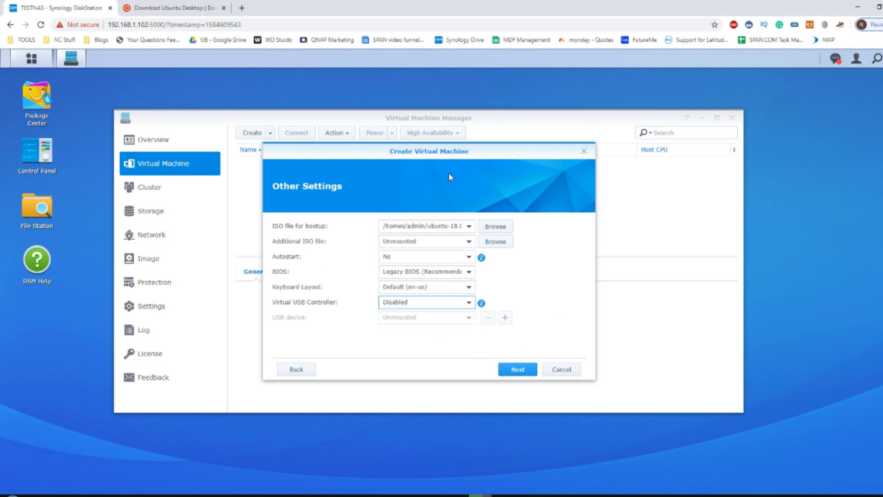
left_click(516, 369)
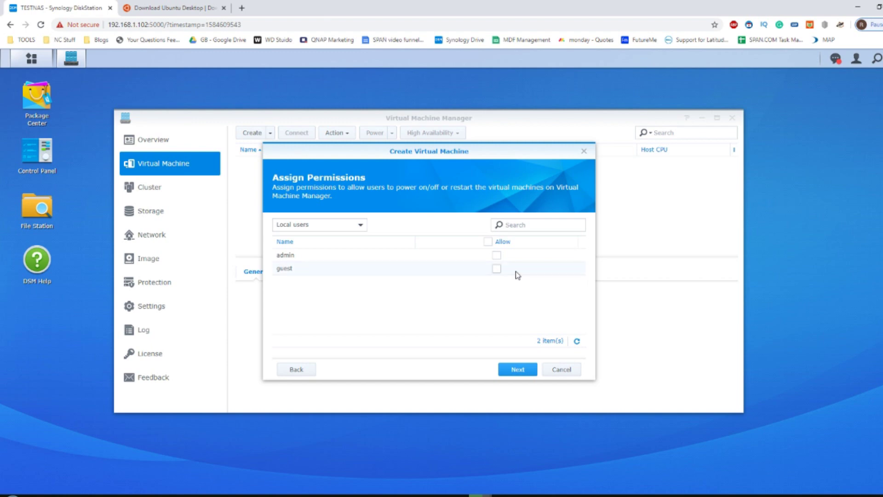
Grant the admin user Allow permission and advance to the Summary.
left_click(497, 255)
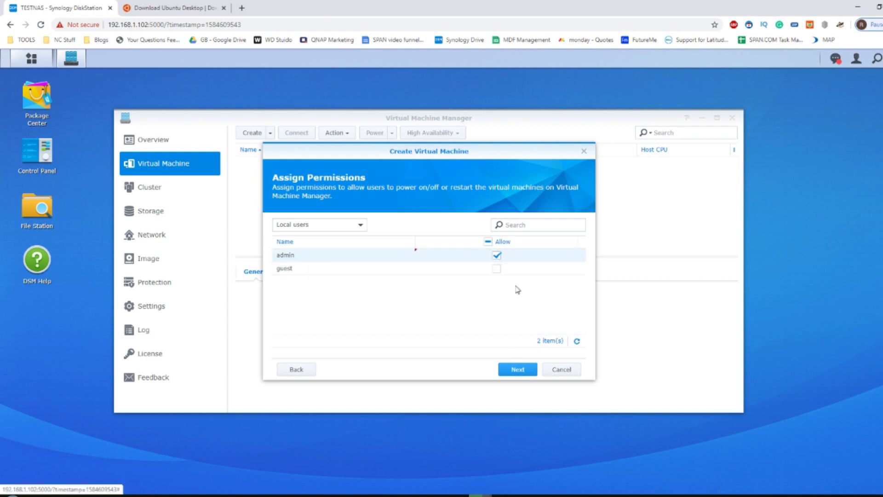
left_click(527, 371)
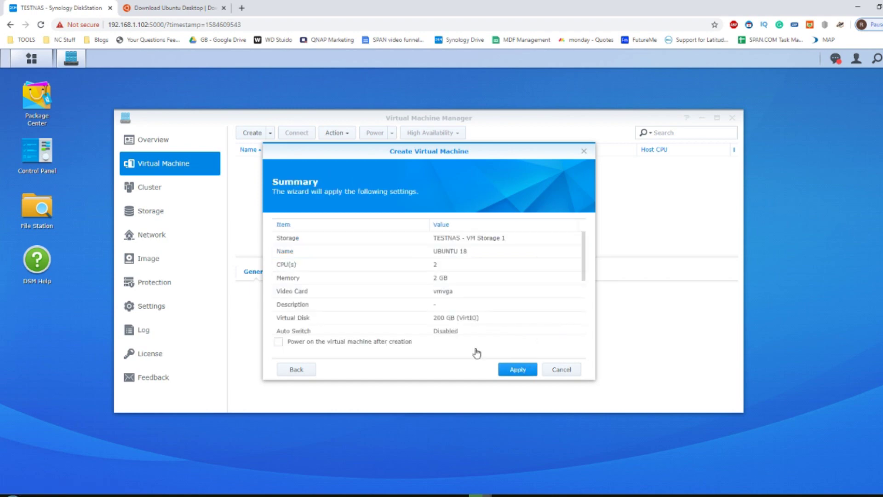
Scroll through the UBUNTU 18 settings summary and apply to create the VM.
scroll(443, 259, "down", 1)
scroll(442, 248, "down", 3)
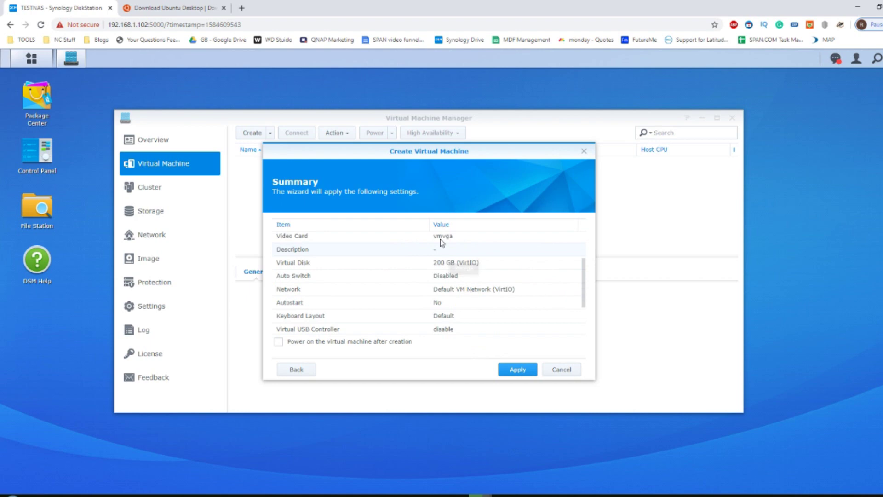
scroll(455, 258, "up", 5)
scroll(467, 275, "down", 3)
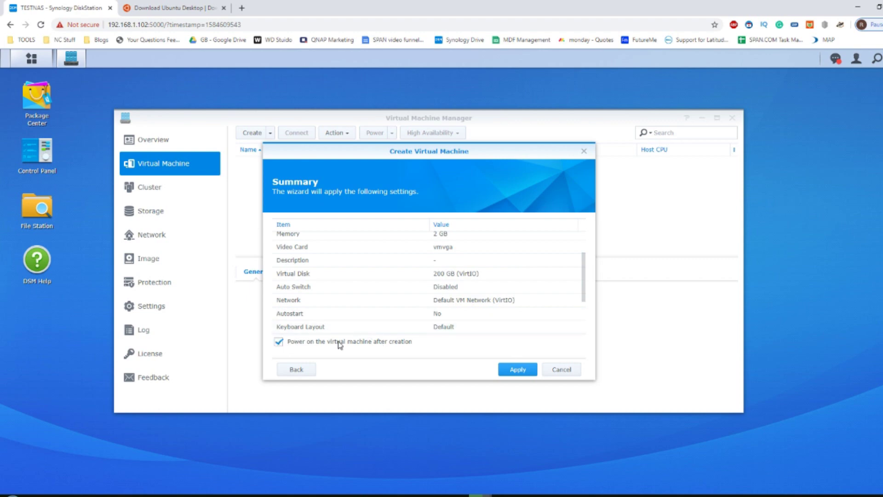
left_click(517, 369)
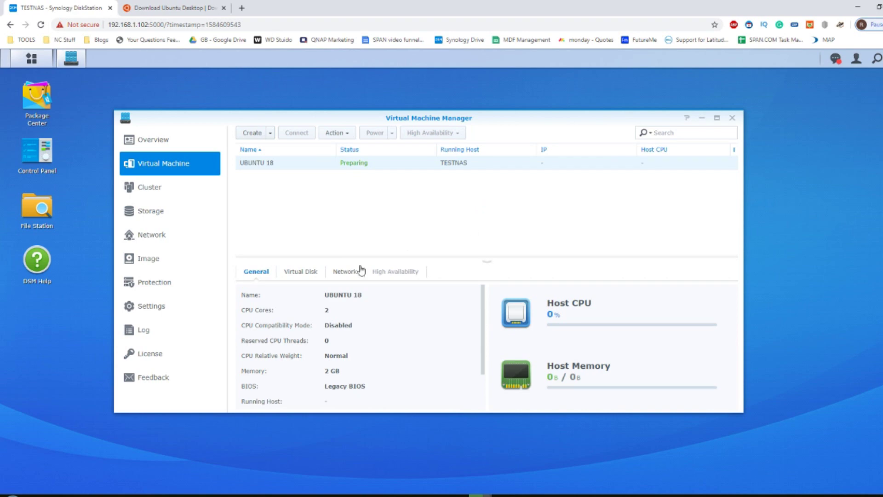
Review UBUNTU 18's Network, Virtual Disk and General details while it boots, then connect to its console.
left_click(346, 272)
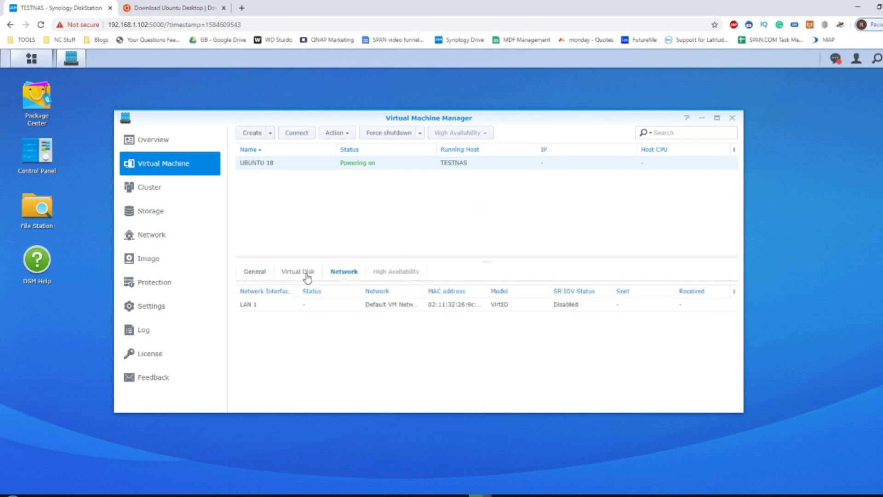
left_click(307, 275)
left_click(254, 276)
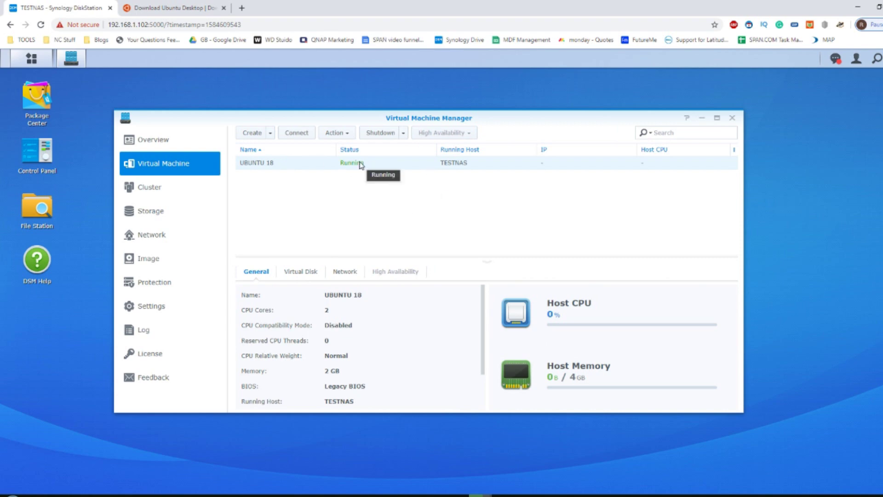
left_click(297, 133)
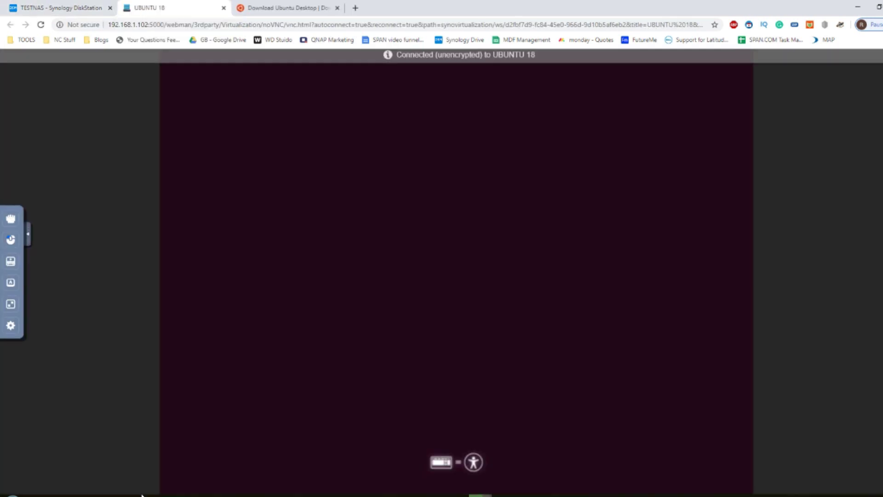
Wait for noVNC to connect and the VM to boot from the ISO to the Ubuntu 18.04 screen.
left_click(138, 495)
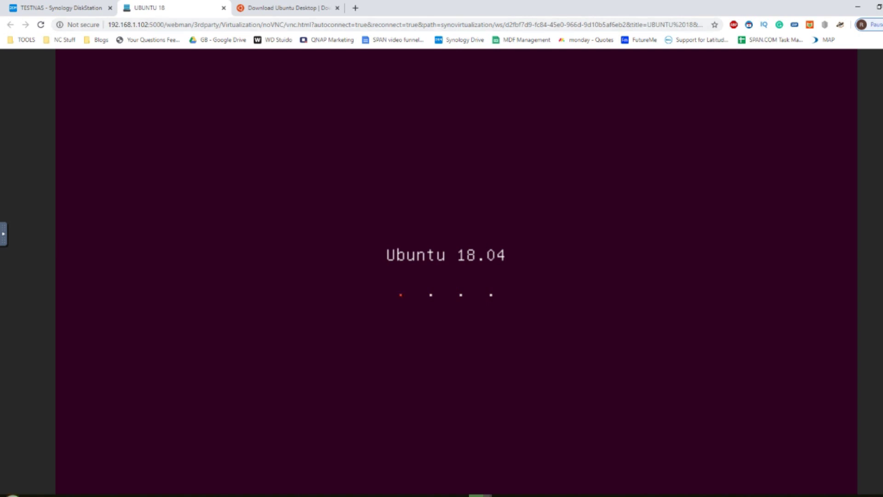
left_click(11, 495)
Wake the Ubuntu screen and wait for the installer's Welcome window with English selected.
mouse_move(70, 438)
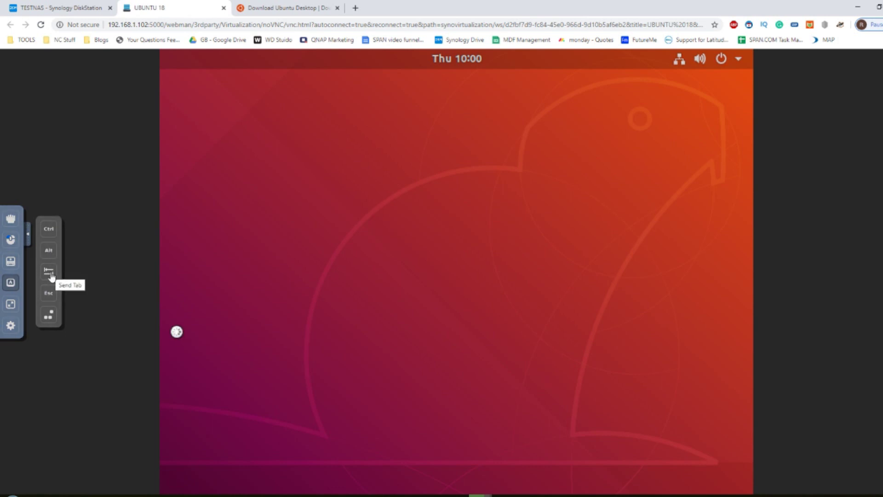
left_click(333, 291)
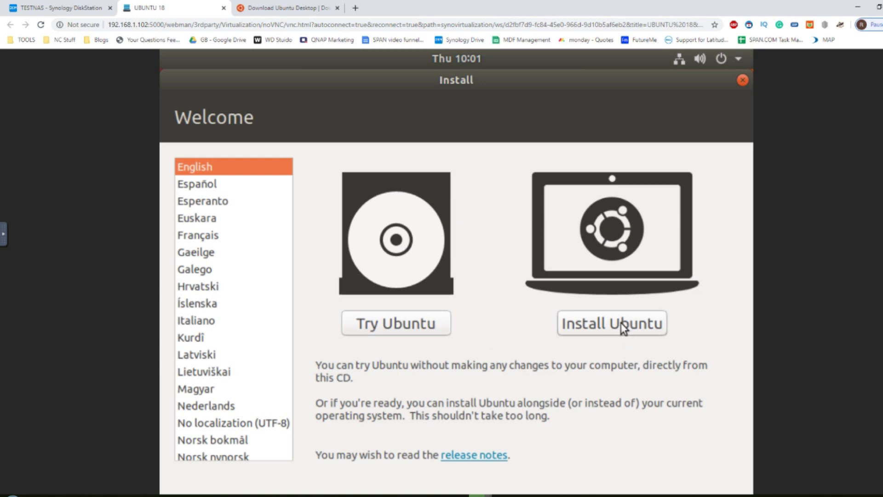
Choose Try Ubuntu for a live session, then return to the DiskStation tab.
left_click(390, 325)
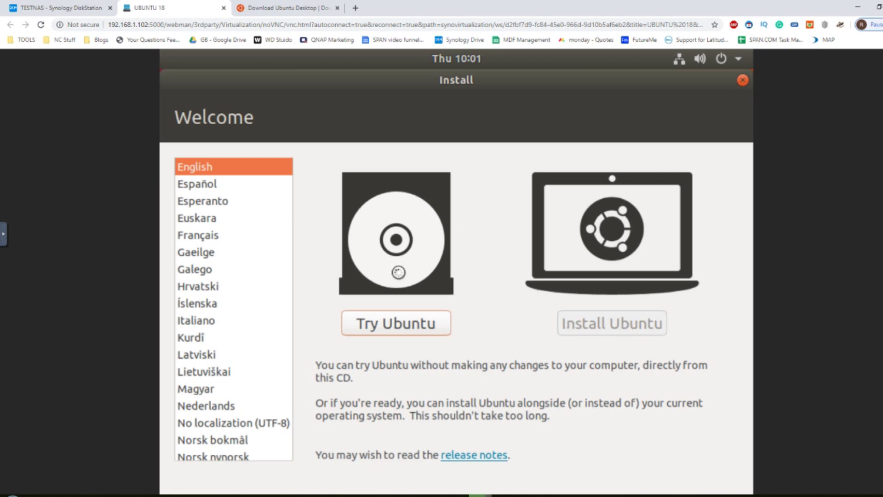
left_click(69, 8)
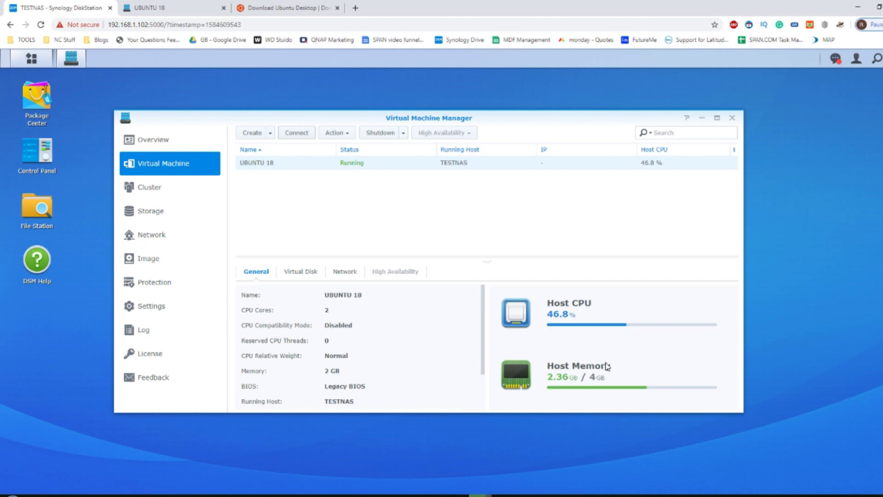
Check the UBUNTU 18 console's boot progress, then open the VM's Action dropdown.
left_click(188, 6)
left_click(349, 136)
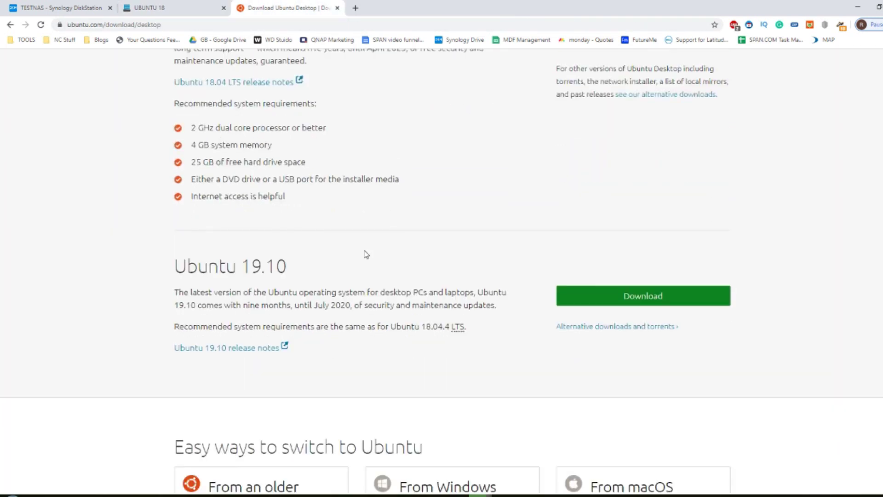
Highlight the disk, media and internet requirements on ubuntu.com, then return to the UBUNTU 18 console.
left_click_drag(292, 191, 252, 162)
left_click(203, 7)
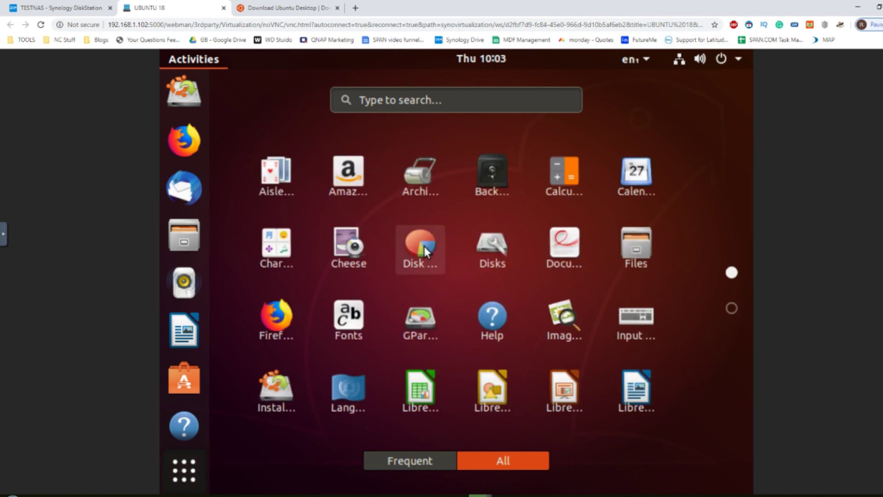
Scroll to the second page of all applications, showing Settings, Terminal, Thunderbird and Videos.
scroll(583, 213, "down", 1)
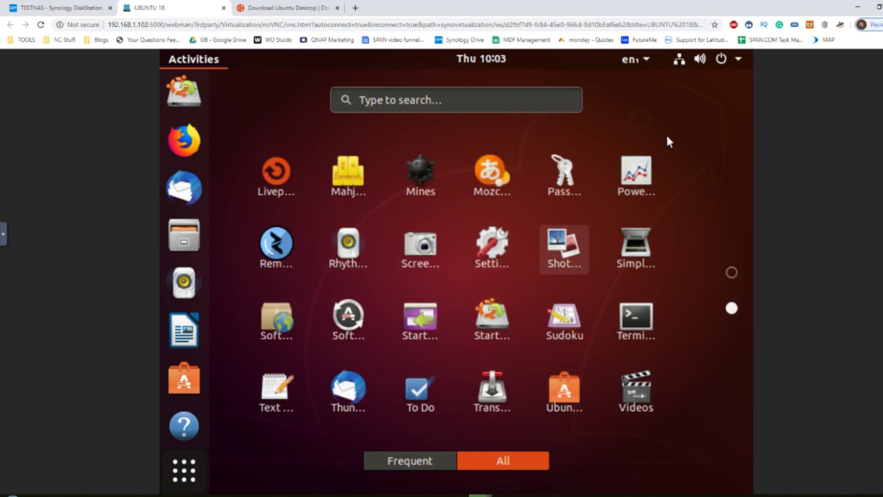
Open Ubuntu Settings from the system menu and close the VM actions list in Virtual Machine Manager.
left_click(739, 59)
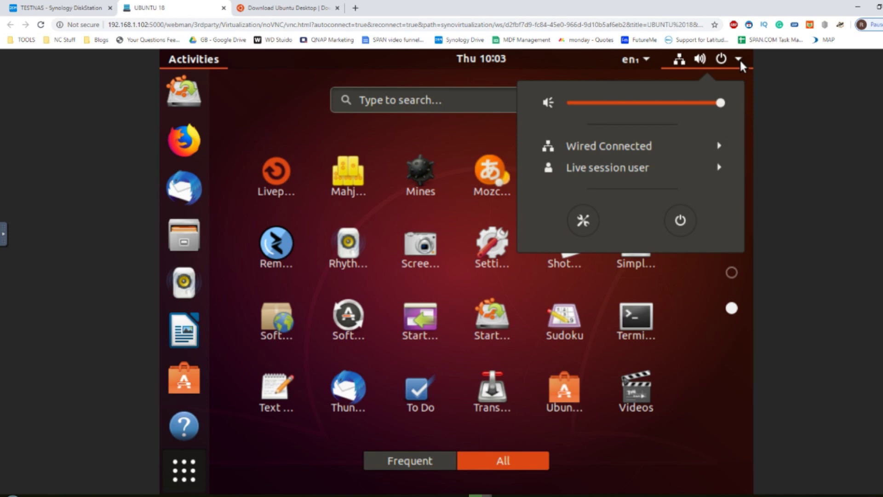
left_click(580, 223)
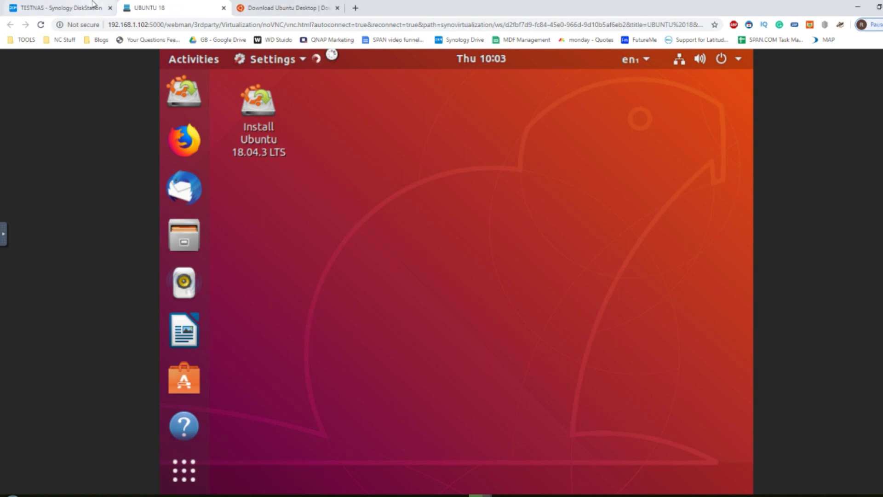
left_click(59, 8)
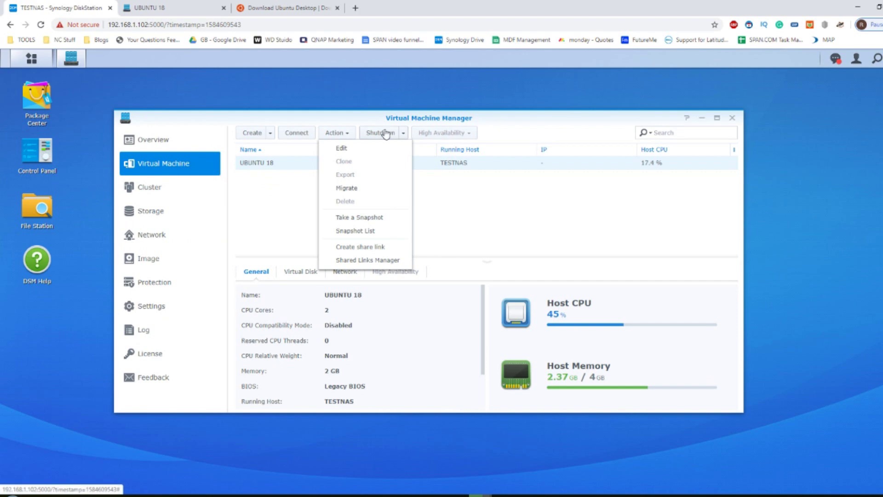
left_click(133, 119)
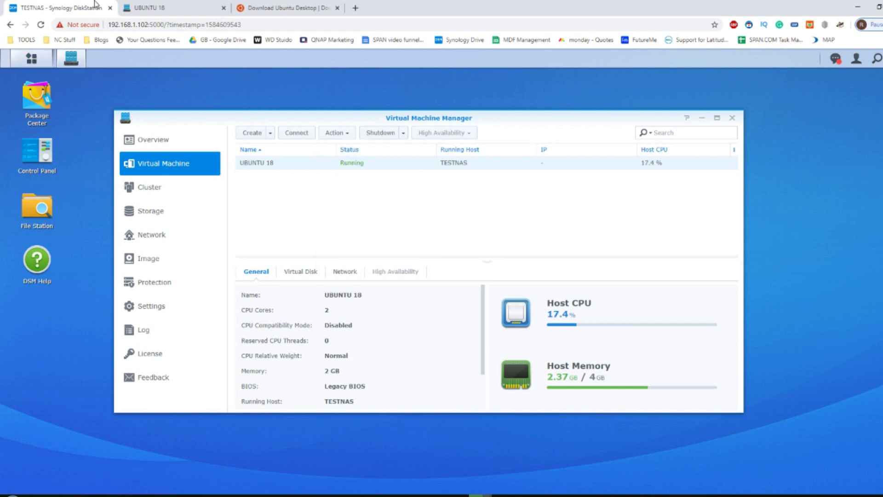
left_click(160, 5)
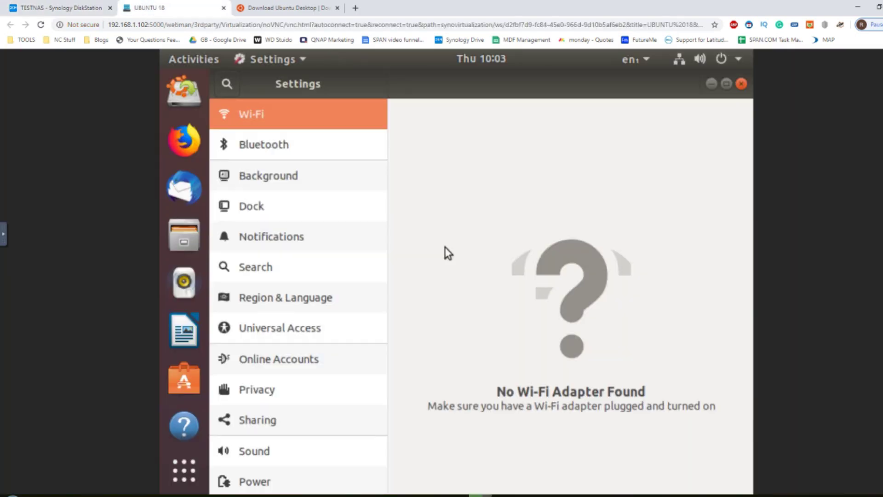